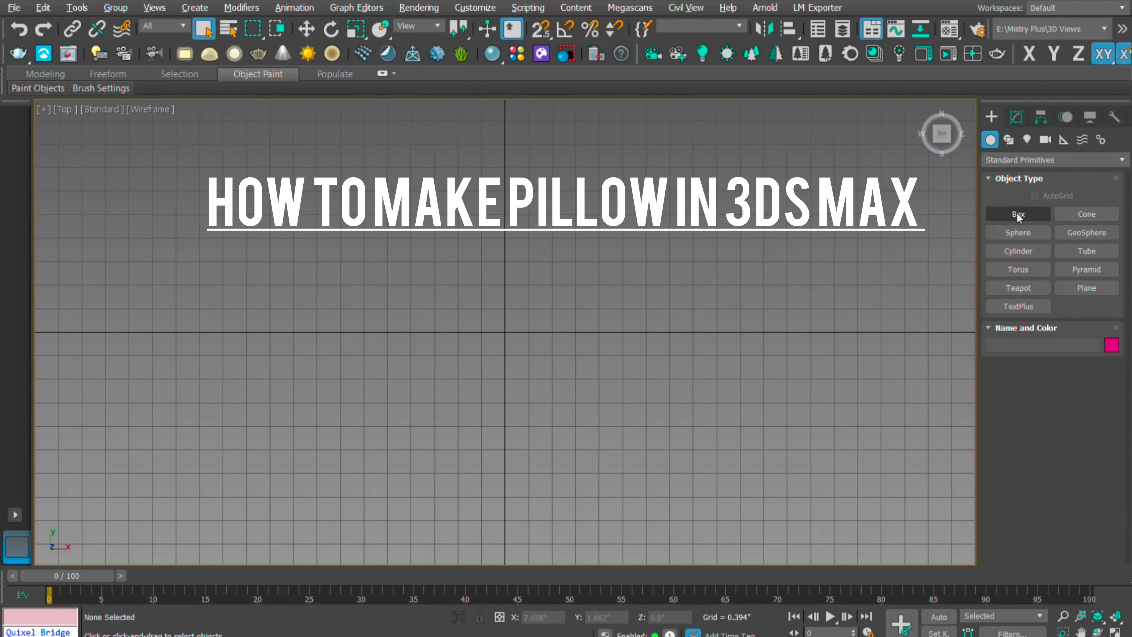
# - Switch the main Top viewport to a Perspective view of the empty grid
pyautogui.press('p')
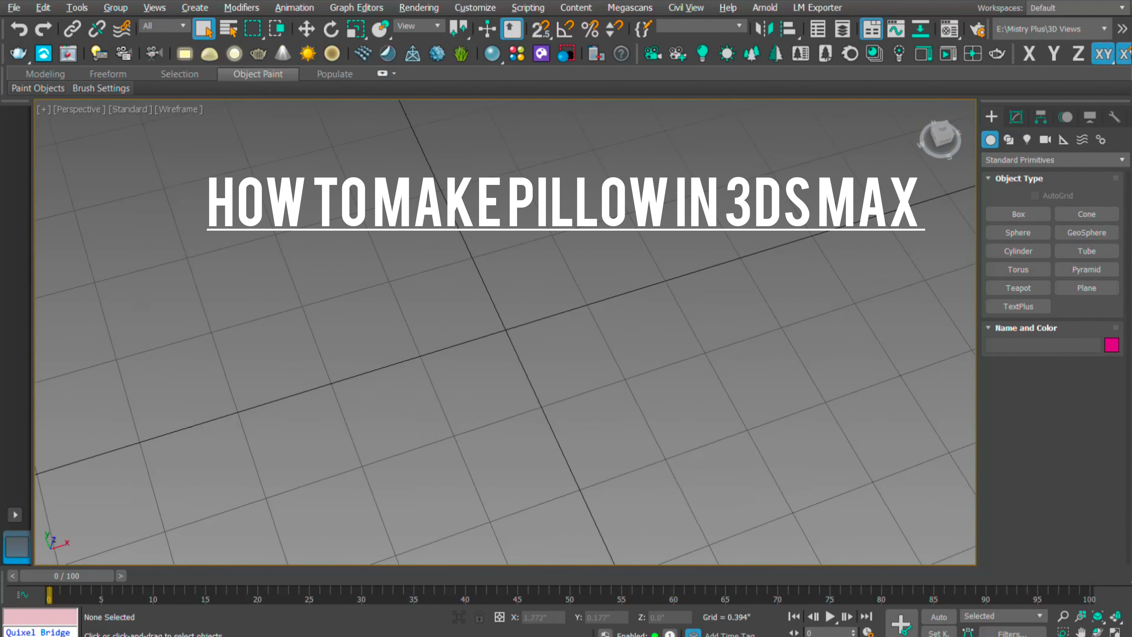
# - Create a box with length 64", width 36" and height 0.7"
pyautogui.click(1016, 215)
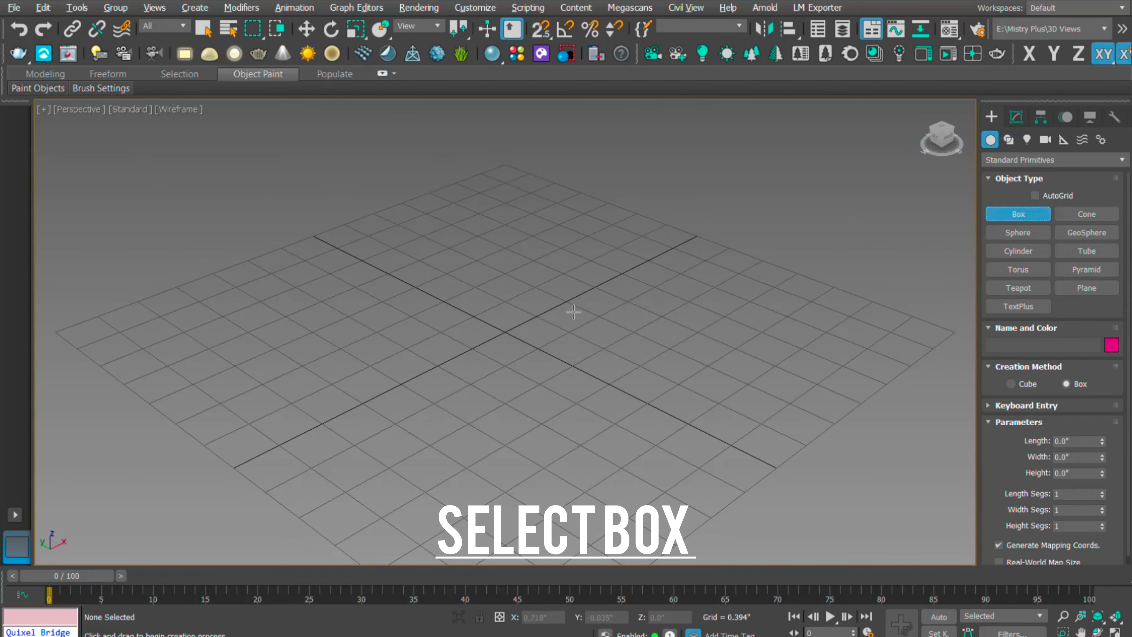
pyautogui.moveTo(441, 260); pyautogui.dragTo(543, 452)
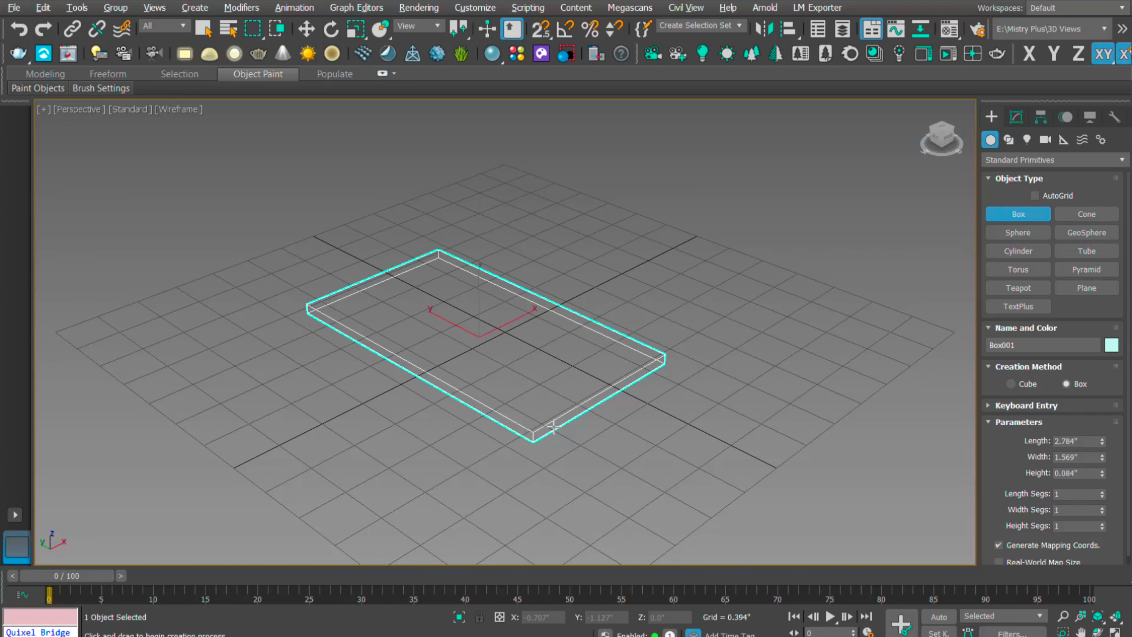
pyautogui.doubleClick(1065, 440)
pyautogui.write('64')
pyautogui.press('Tab')
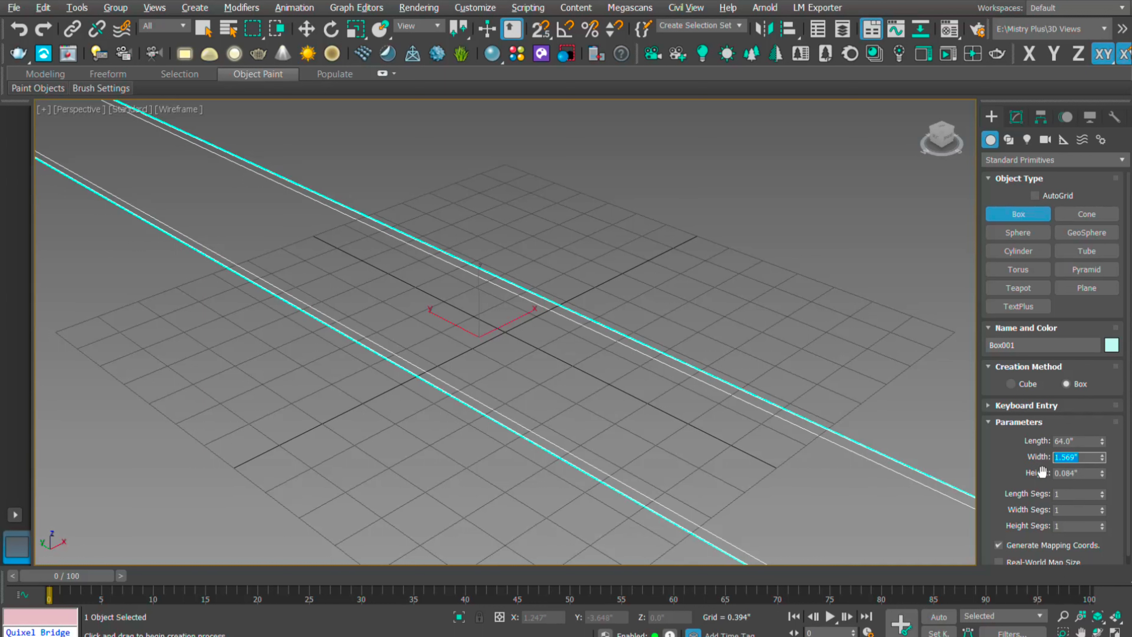
pyautogui.write('36')
pyautogui.press('Tab')
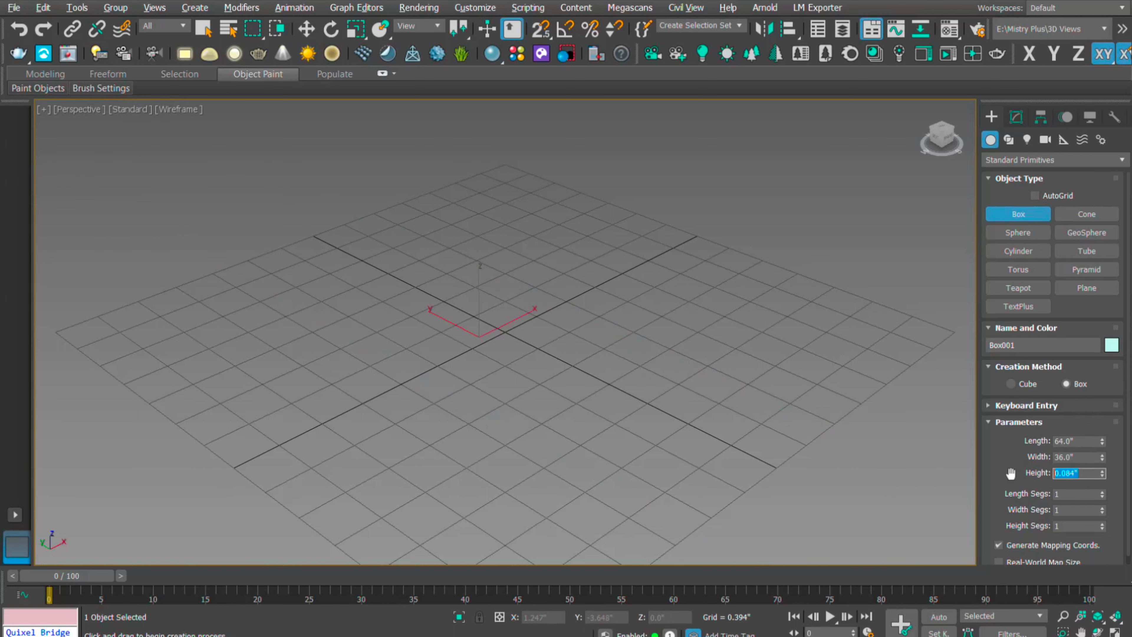
pyautogui.write('0.7')
# - Commit the 0.7" height and give the box 66 length and 33 width segments
pyautogui.hotkey('shift', 'Tab')
pyautogui.scroll(-5, 638, 348)
pyautogui.scroll(3, 588, 362)
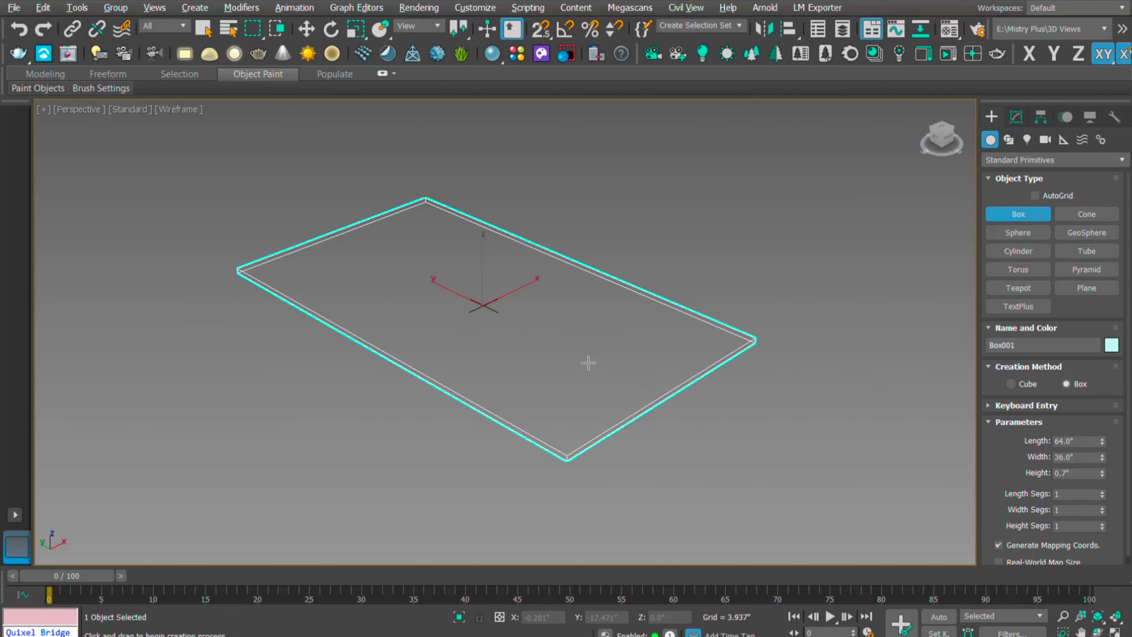
pyautogui.doubleClick(1068, 498)
pyautogui.write('66')
pyautogui.press('Tab')
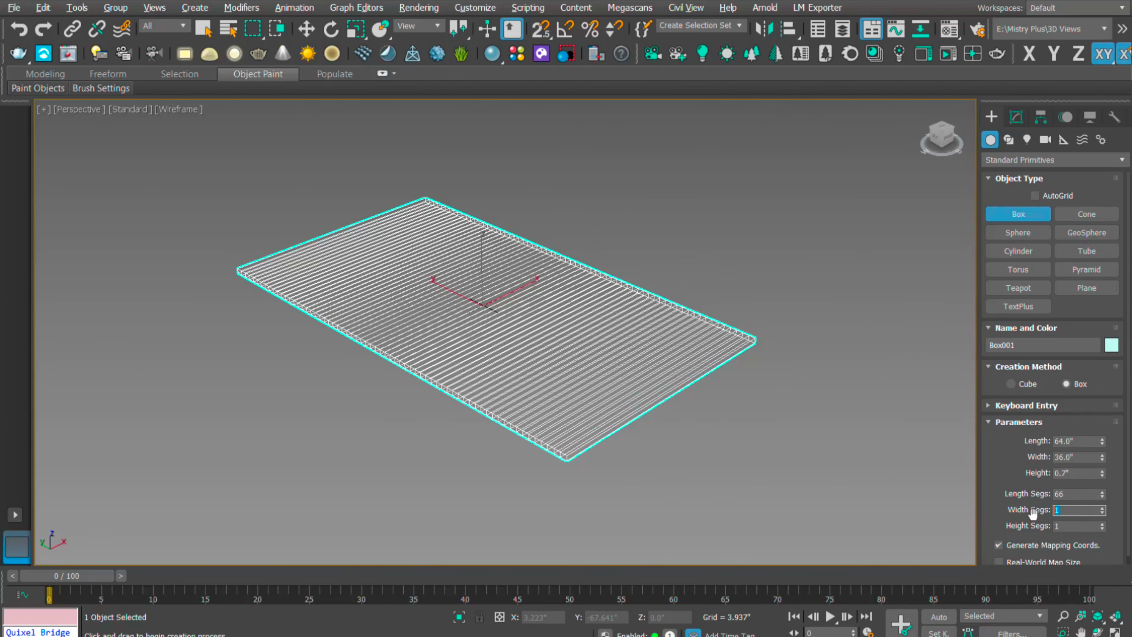
pyautogui.write('33')
pyautogui.press('Tab')
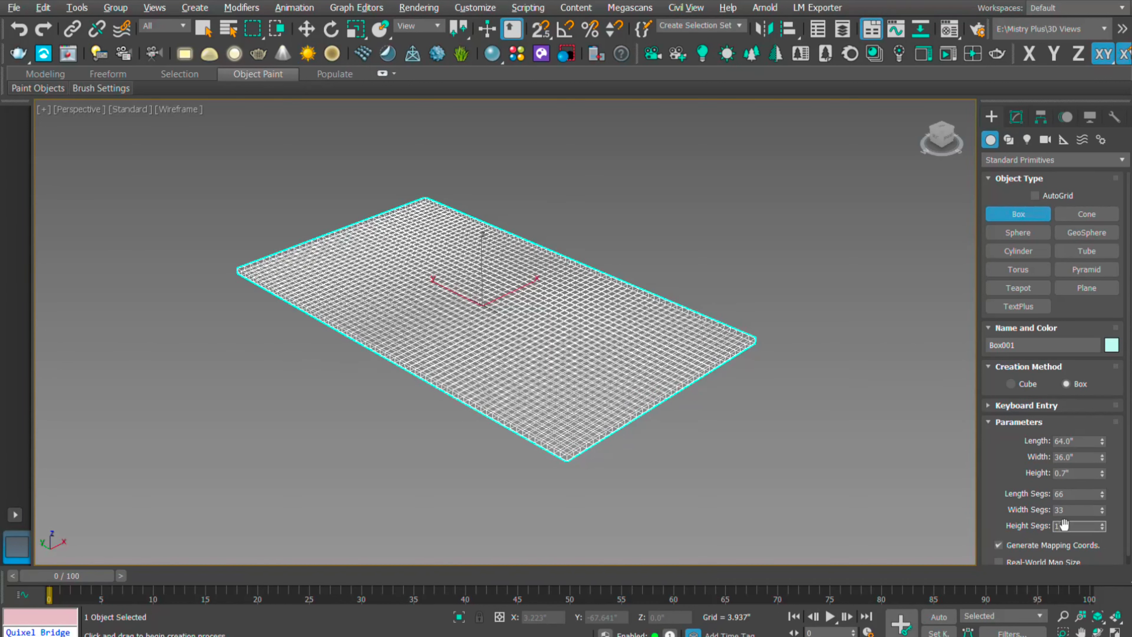
# - Apply a Cloth modifier to Box001 from the Modifier List
pyautogui.click(1016, 117)
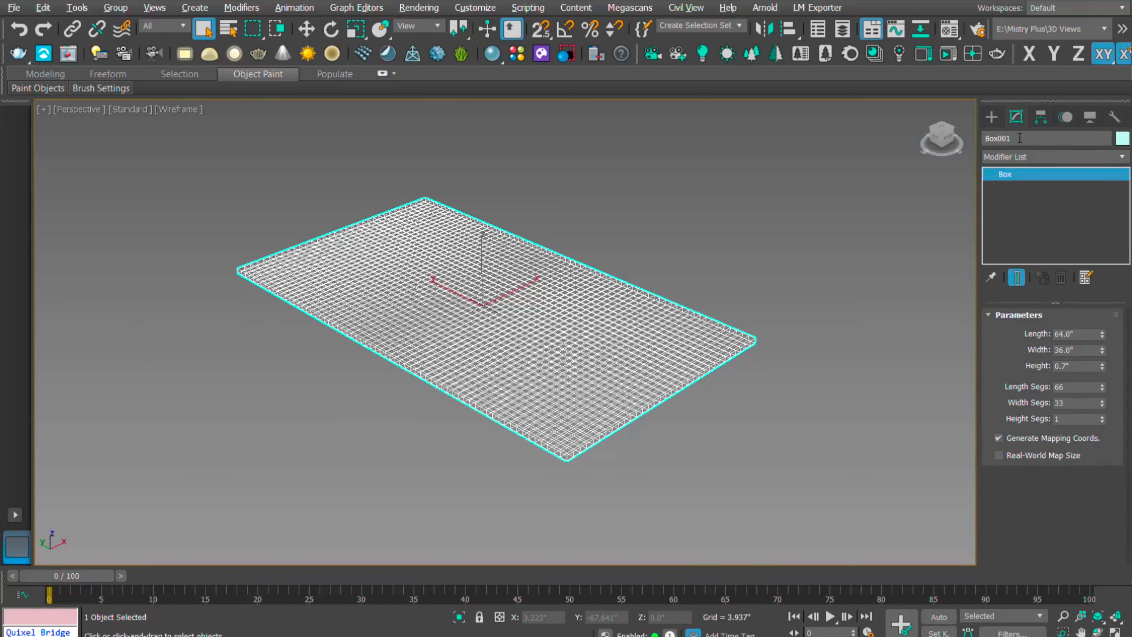
pyautogui.click(1008, 162)
pyautogui.write('Cloth')
pyautogui.press('Return')
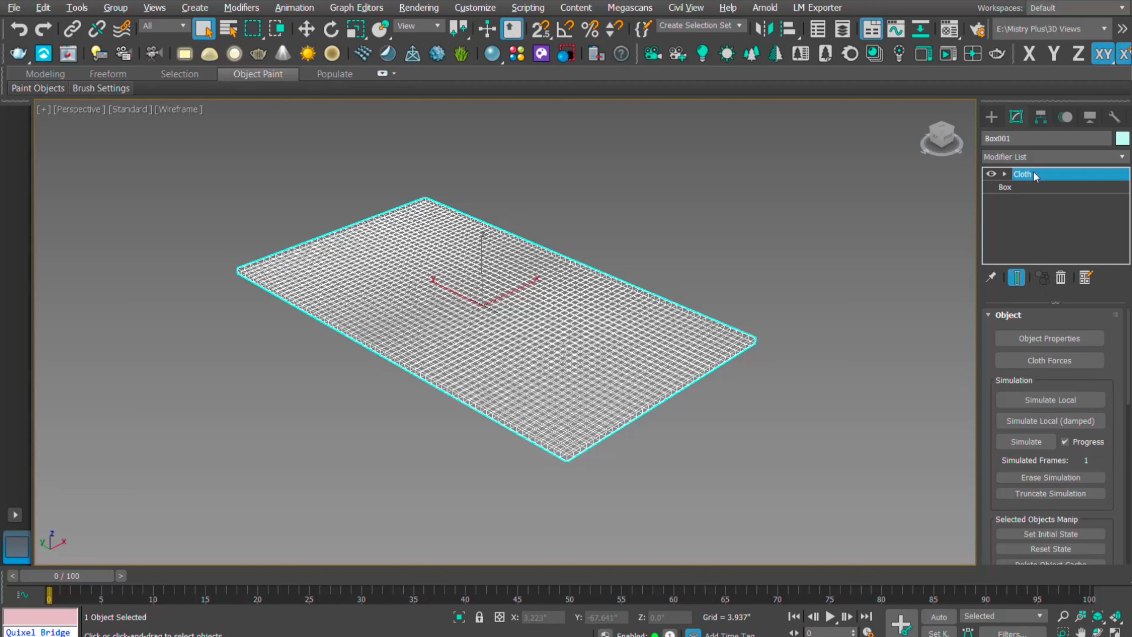
pyautogui.click(1046, 344)
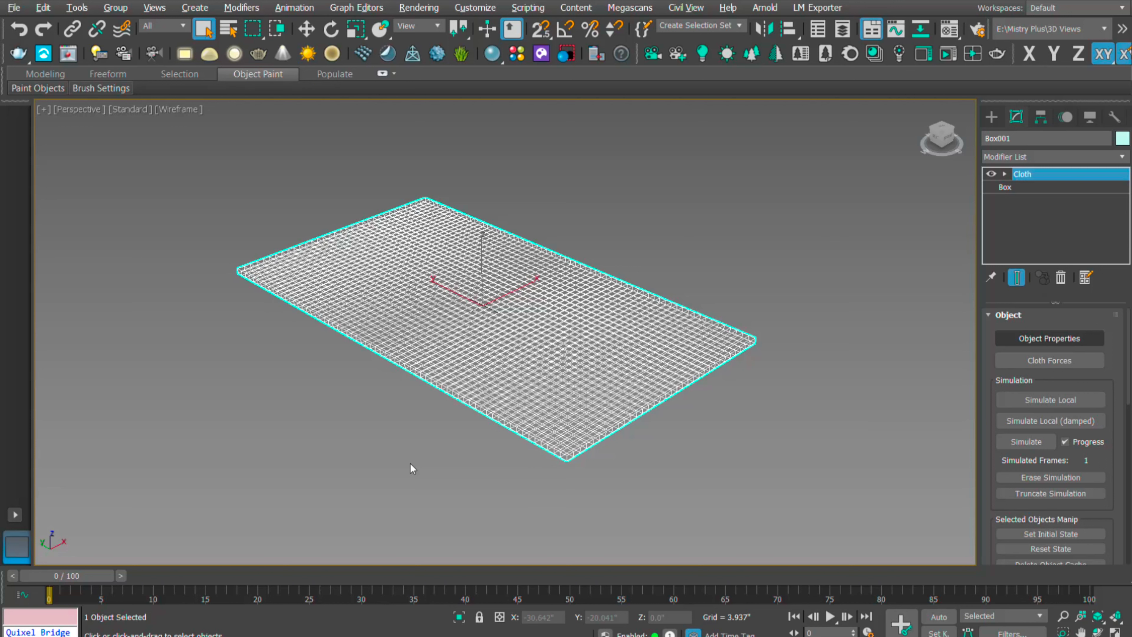
pyautogui.scroll(-5, 460, 409)
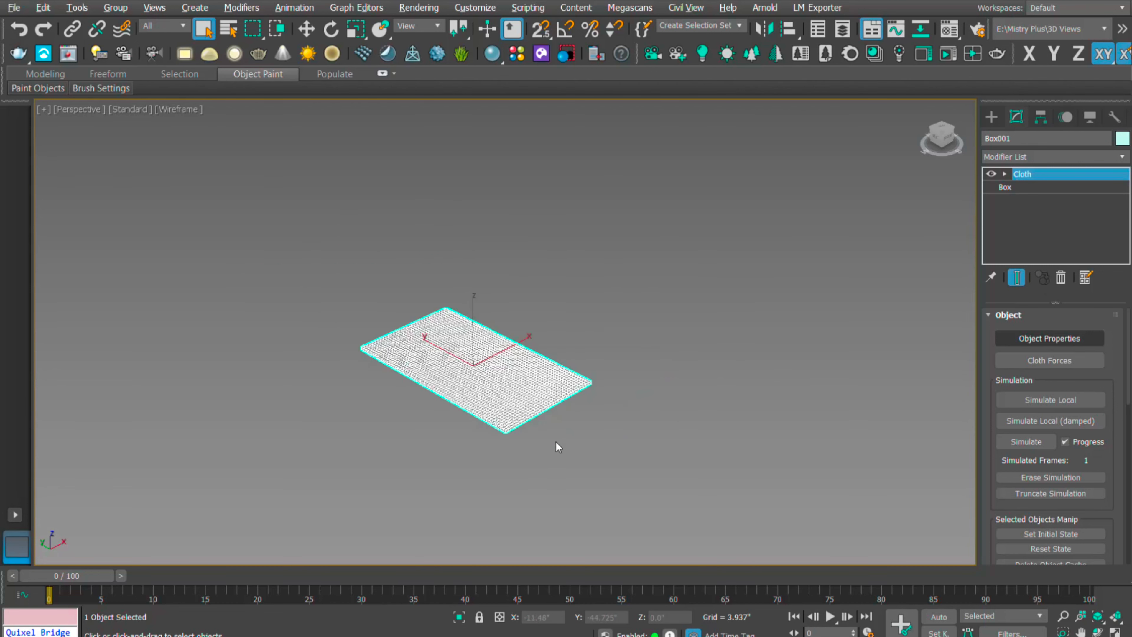
pyautogui.press('z')
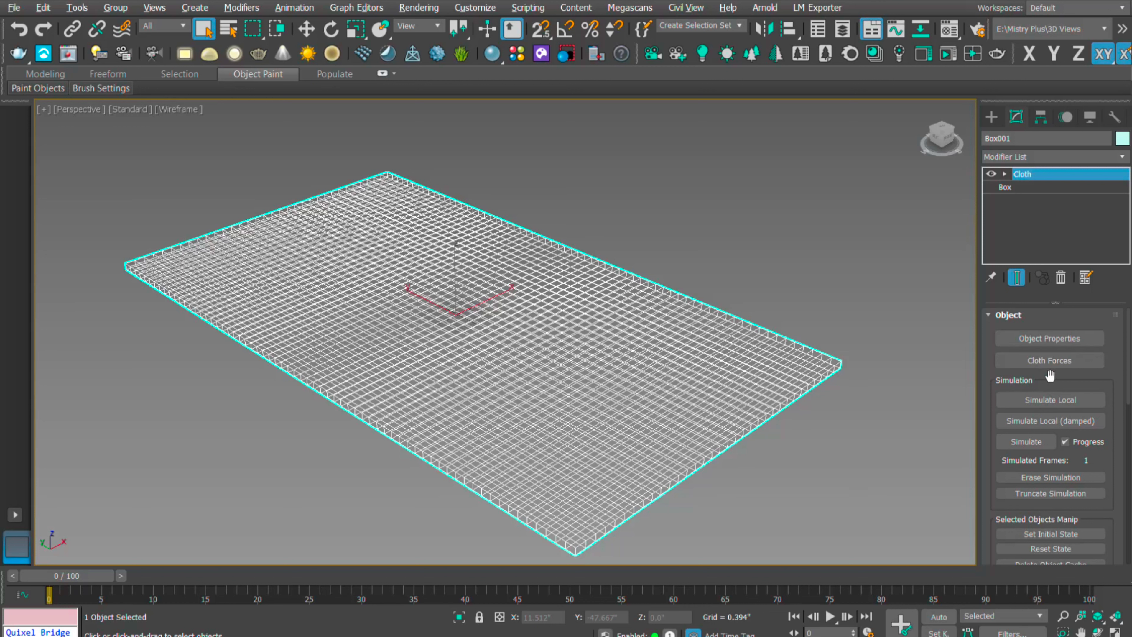
pyautogui.click(1063, 364)
# - Inflate the box with a local cloth simulation, then run the full simulation to 21 frames
pyautogui.click(1052, 400)
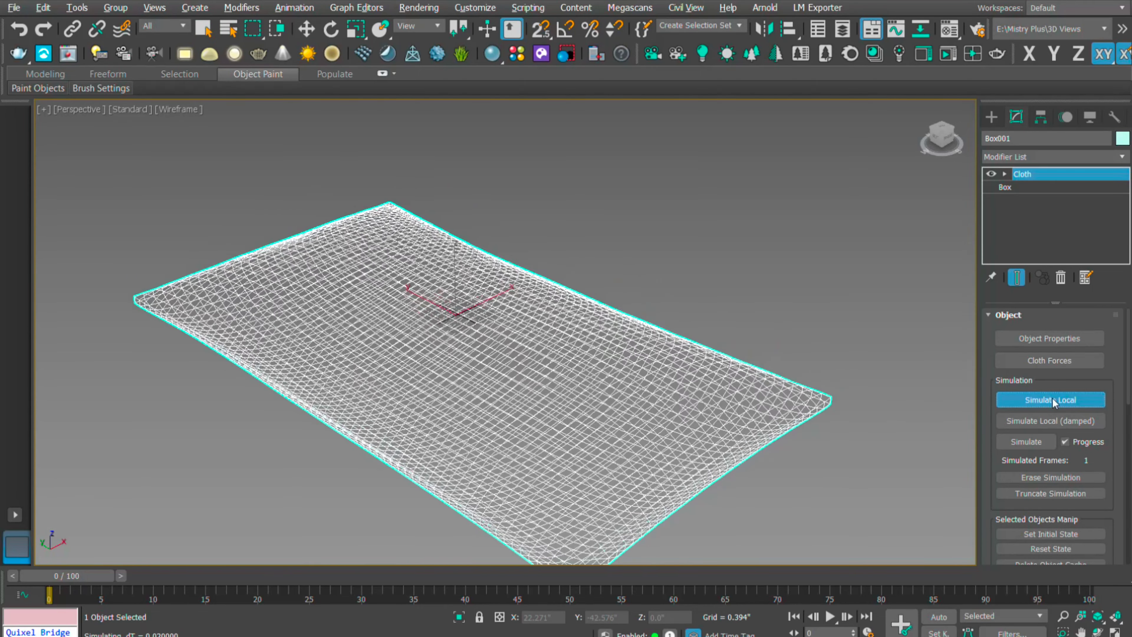
pyautogui.press('Escape')
pyautogui.scroll(-5, 578, 327)
pyautogui.press('w')
pyautogui.press('z')
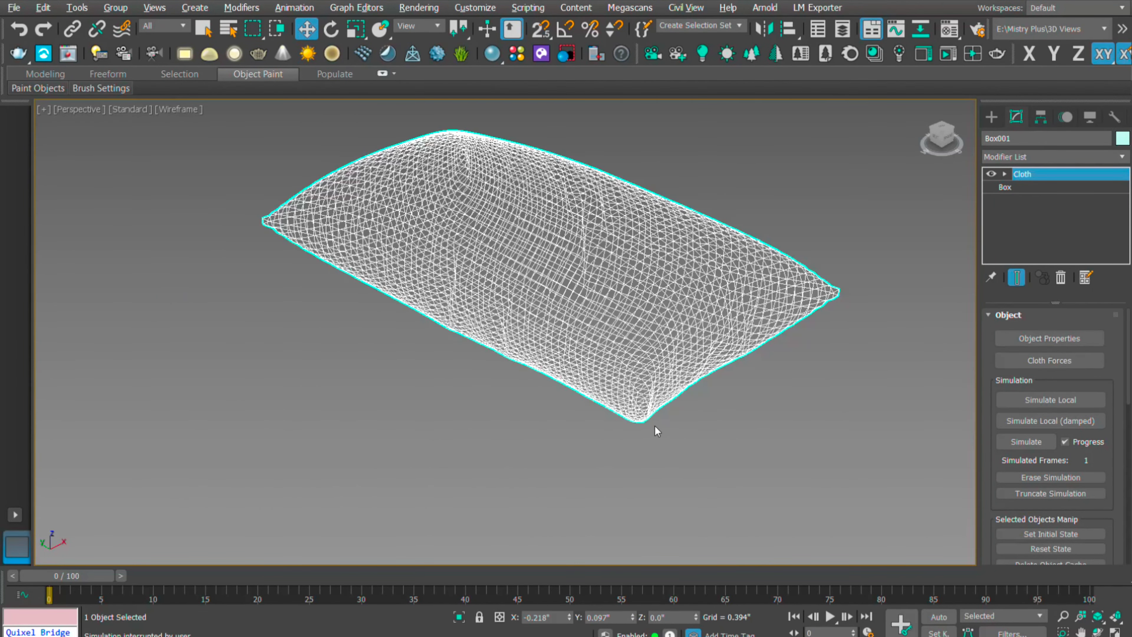
pyautogui.click(1043, 441)
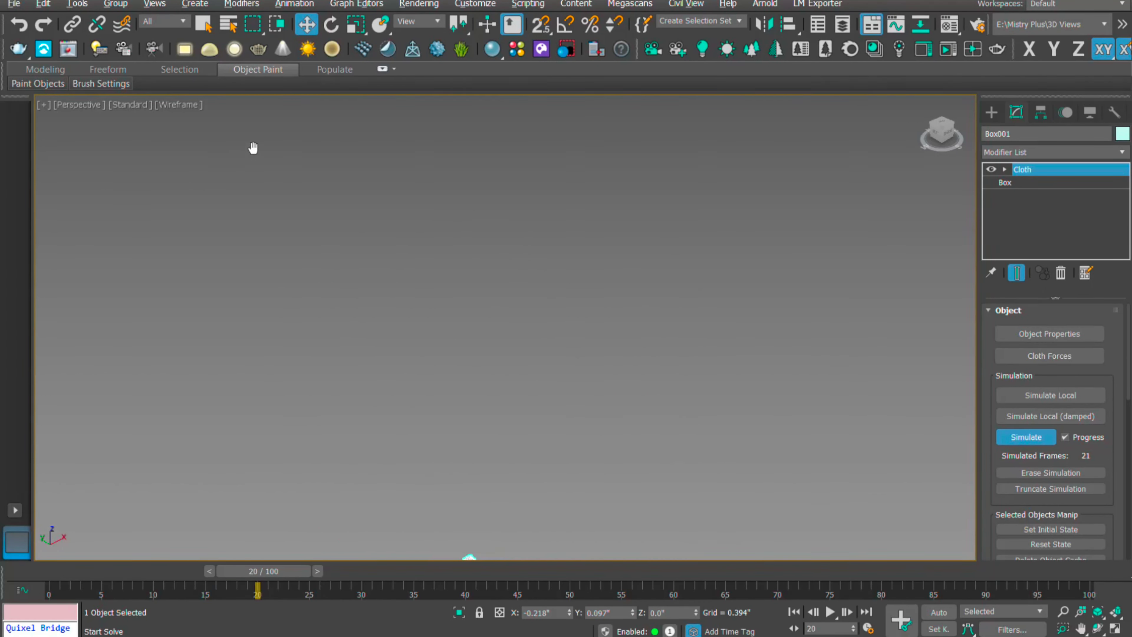
# - Display the pillow with Default Shading and pan and orbit the view around it
pyautogui.scroll(-5, 231, 136)
pyautogui.scroll(5, 286, 348)
pyautogui.scroll(3, 392, 296)
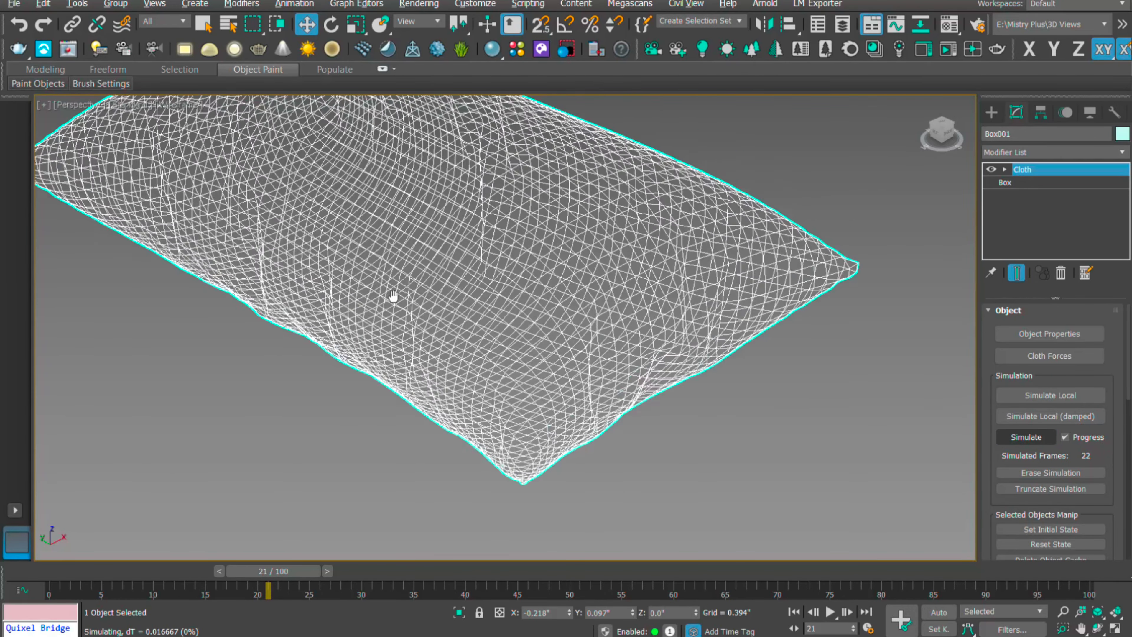
pyautogui.scroll(-1, 405, 359)
pyautogui.press('F3')
pyautogui.scroll(-4, 312, 319)
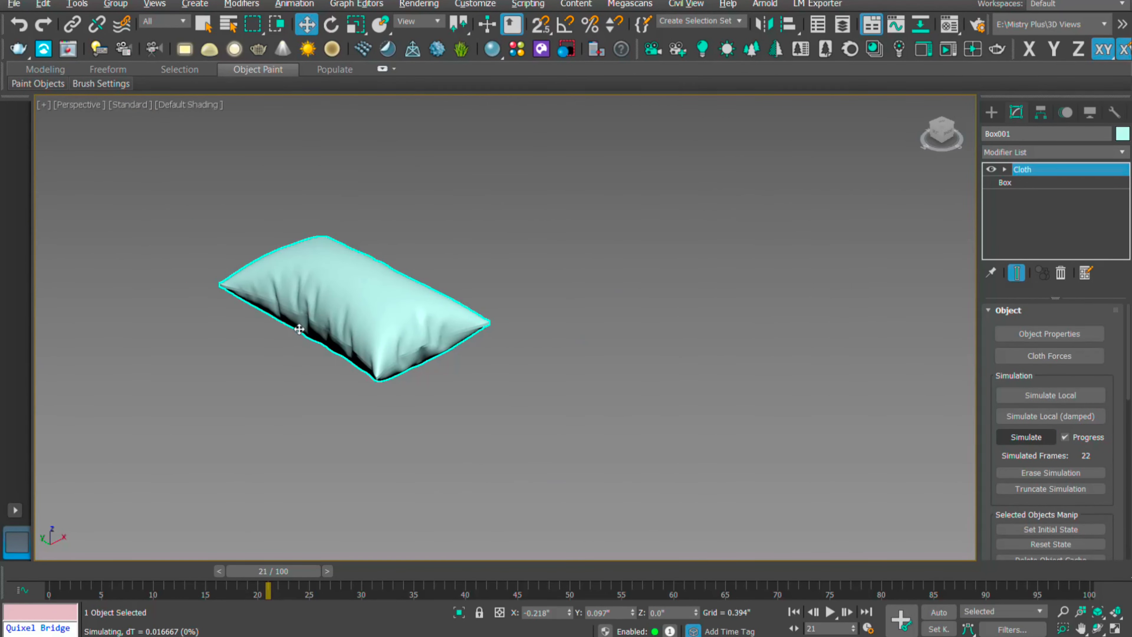
pyautogui.moveTo(300, 317)
pyautogui.mouseDown(button='middle')
pyautogui.moveTo(311, 341)
pyautogui.moveTo(460, 380)
pyautogui.mouseUp(button='middle')
pyautogui.scroll(5, 460, 380)
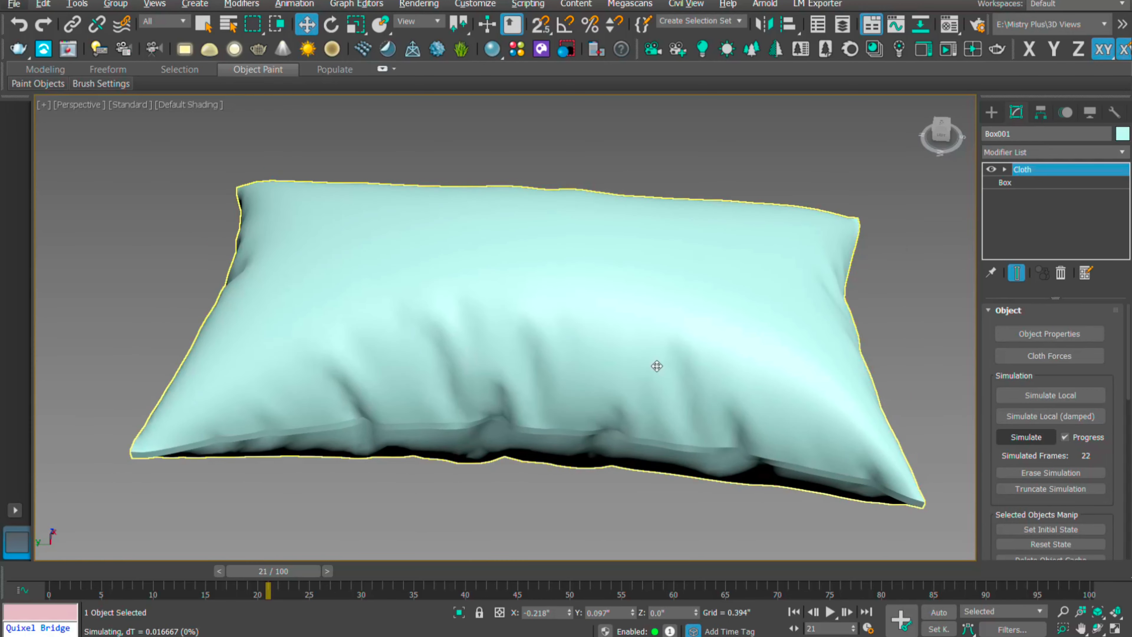
pyautogui.moveTo(654, 366)
pyautogui.keyDown('alt'); pyautogui.mouseDown(button='middle')
pyautogui.moveTo(611, 393)
pyautogui.moveTo(546, 349)
pyautogui.moveTo(601, 361)
pyautogui.moveTo(554, 377)
pyautogui.moveTo(510, 331)
pyautogui.moveTo(513, 263)
pyautogui.moveTo(557, 365)
pyautogui.moveTo(548, 359)
pyautogui.moveTo(603, 339)
pyautogui.moveTo(630, 351)
pyautogui.mouseUp(button='middle'); pyautogui.keyUp('alt')
pyautogui.scroll(-5, 543, 339)
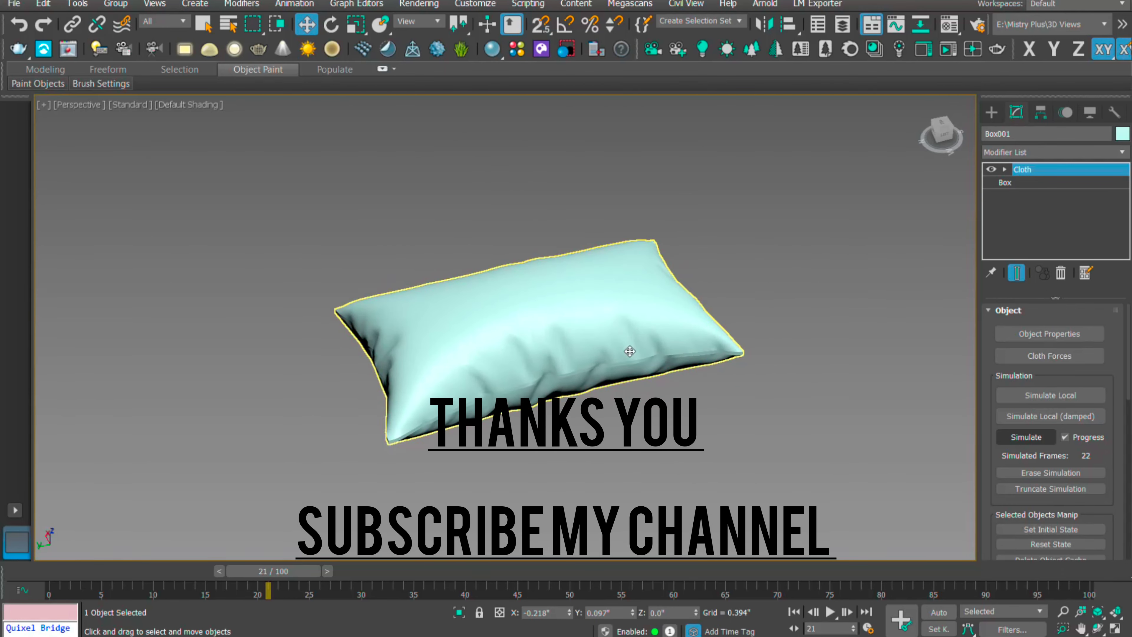